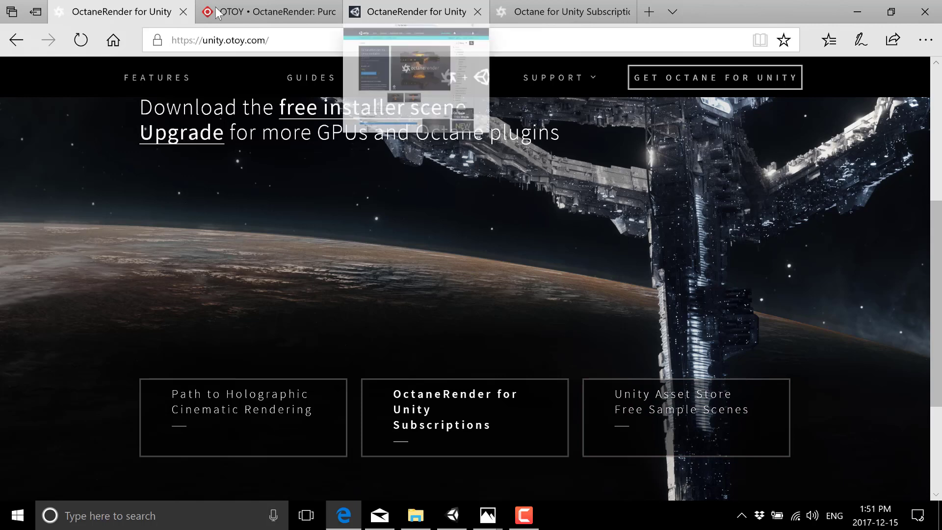
Step: Review the OTOY OctaneRender plugin list and 3ds Max licence prices, including the $619 Standalone combo
left_click(245, 5)
scroll(402, 328, "up", 1)
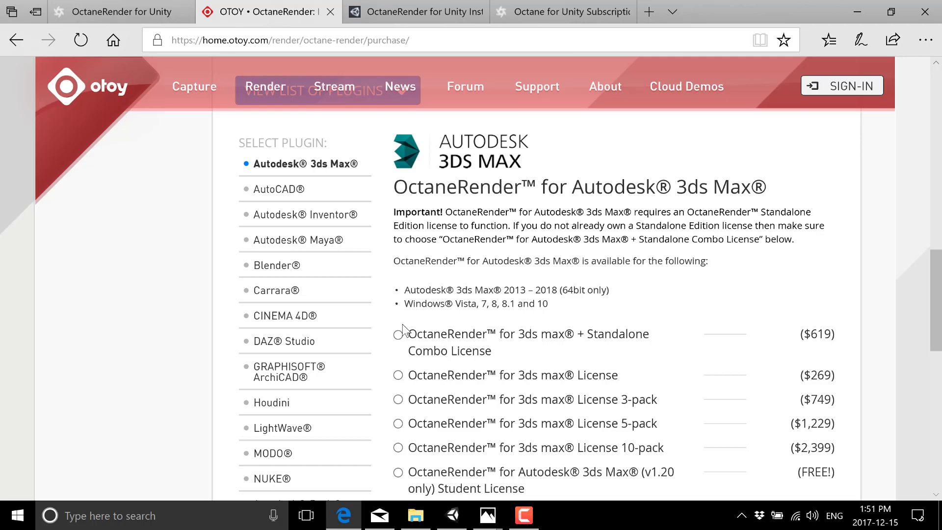
scroll(330, 406, "down", 4)
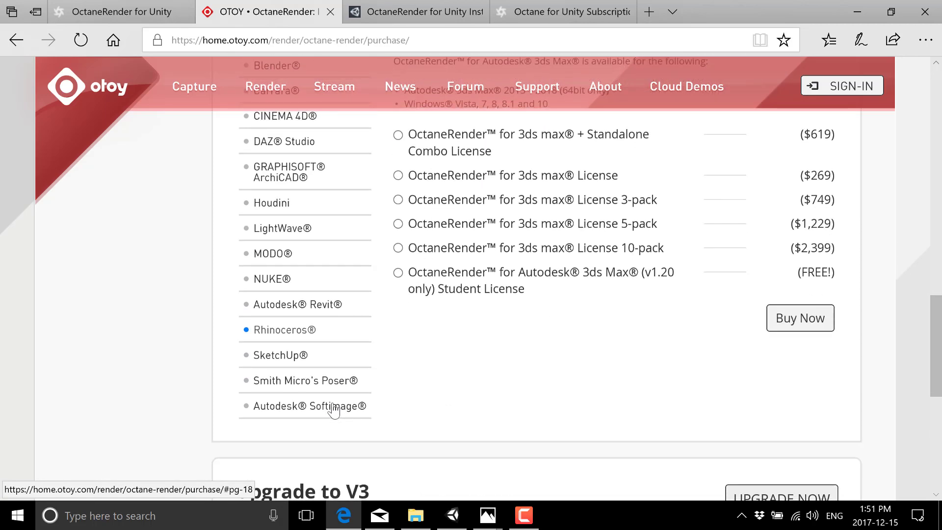
scroll(368, 332, "up", 5)
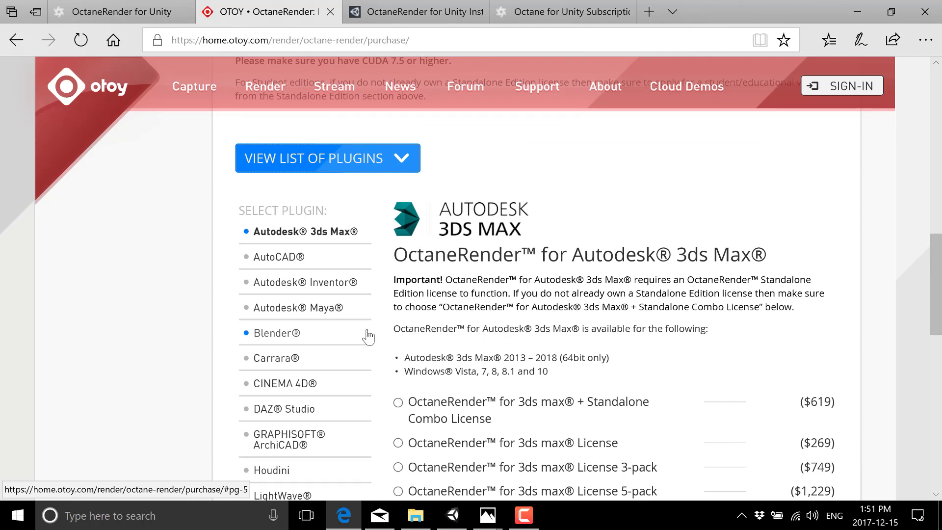
Step: Go back to the OctaneRender for Unity home page at unity.otoy.com
left_click(89, 11)
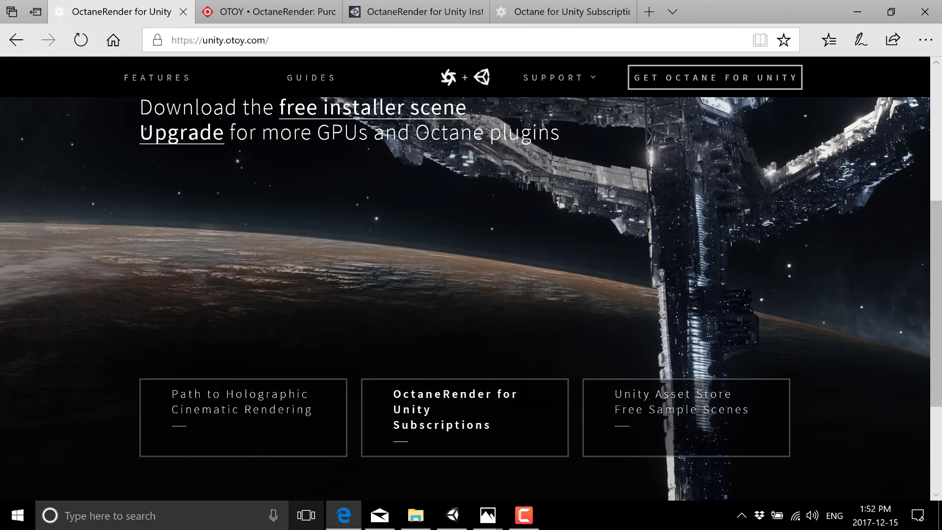
mouse_move(488, 515)
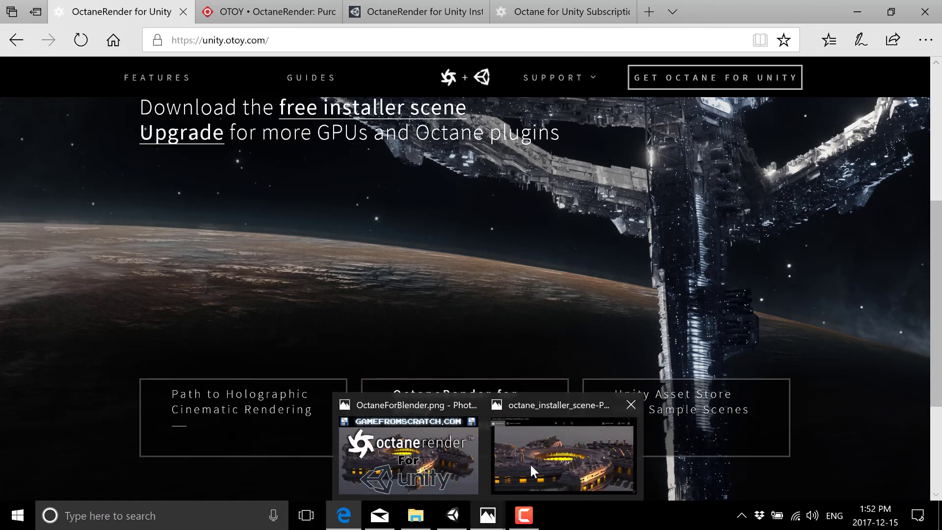
left_click(532, 470)
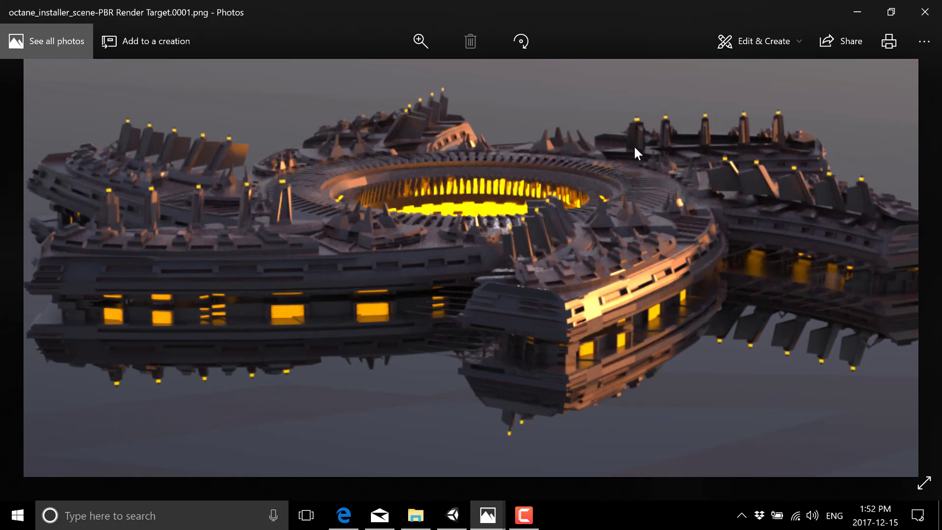
left_click(344, 515)
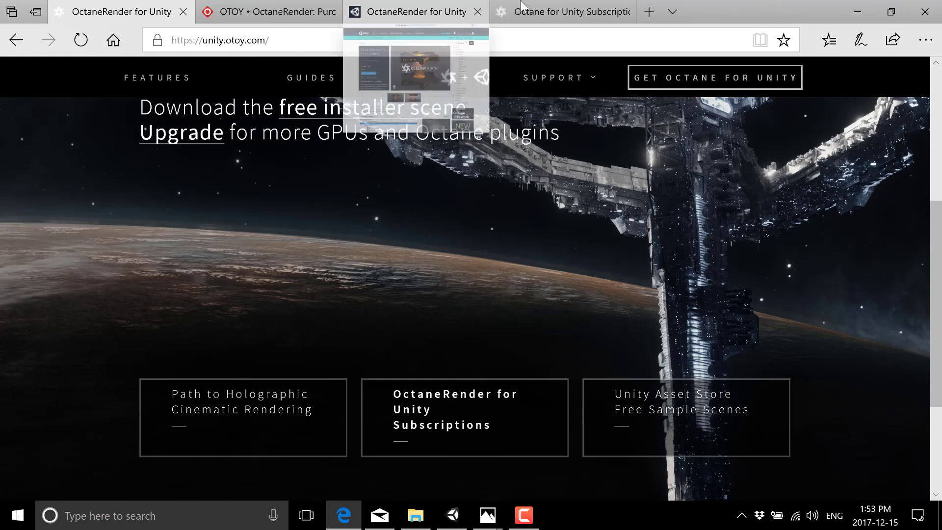
Step: Compare the Prime, Studio and Creator subscription tiers, highlighting the Studio tier's GPU and plugin bullets
left_click(554, 14)
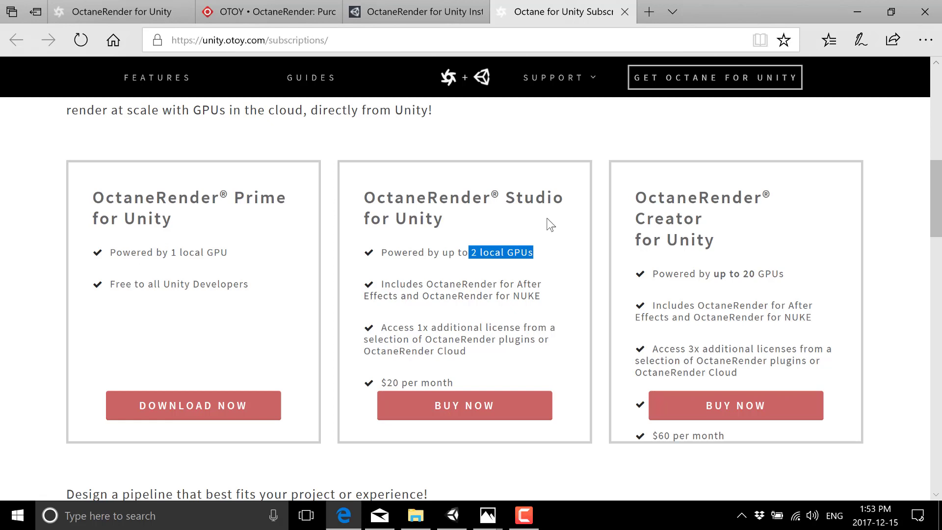
left_click(489, 272)
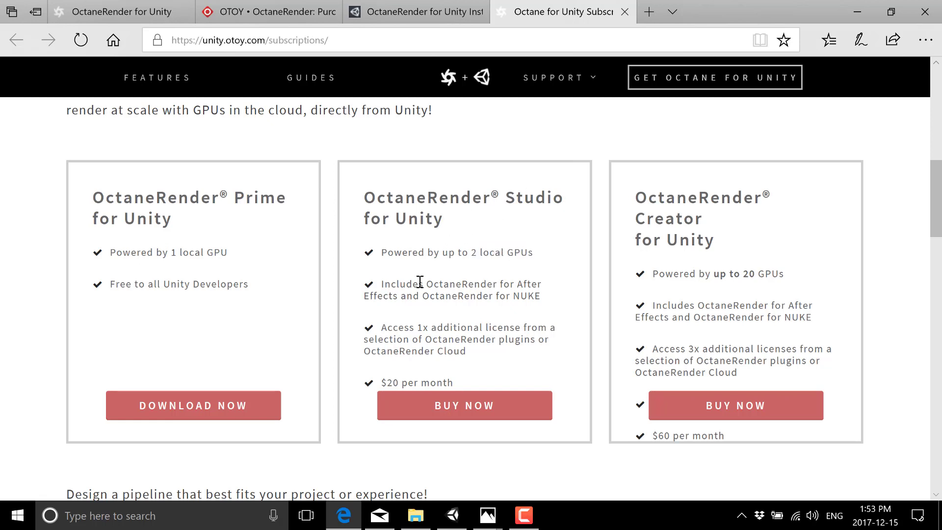
left_click_drag(412, 252, 562, 314)
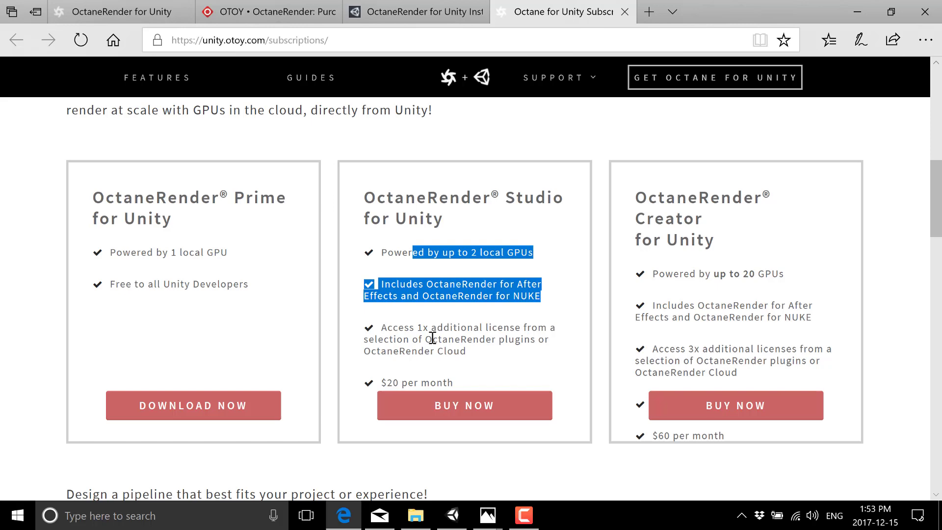
left_click_drag(426, 339, 532, 341)
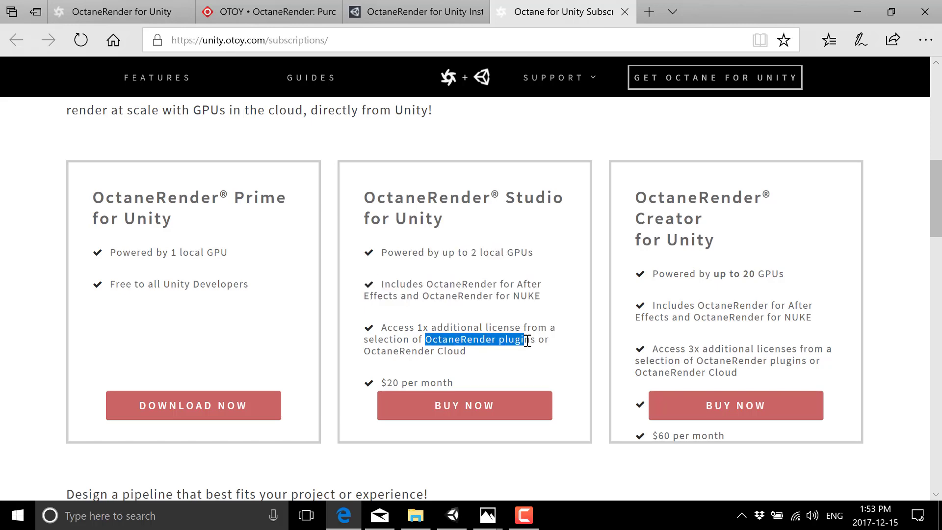
left_click(269, 8)
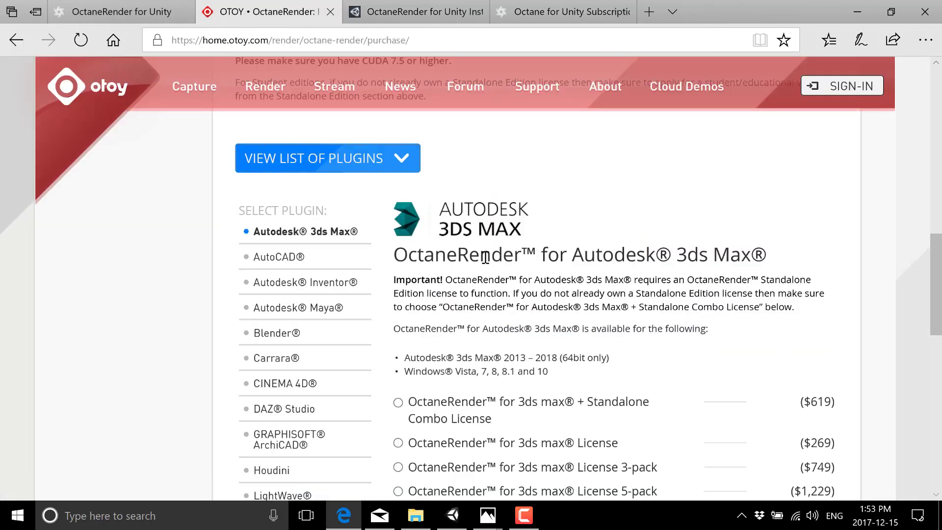
left_click(572, 11)
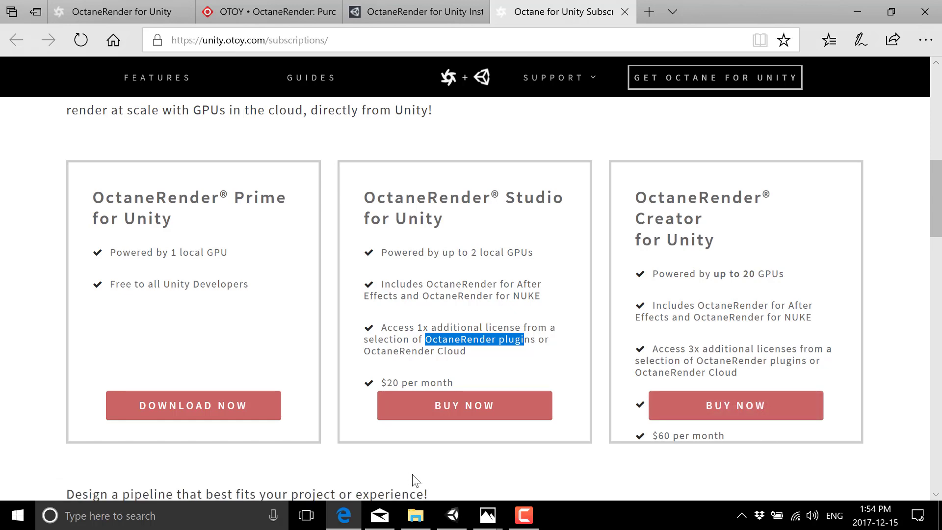
Step: Show and scroll the Asset Store page for the free OctaneRender for Unity Installer Scene
left_click(405, 10)
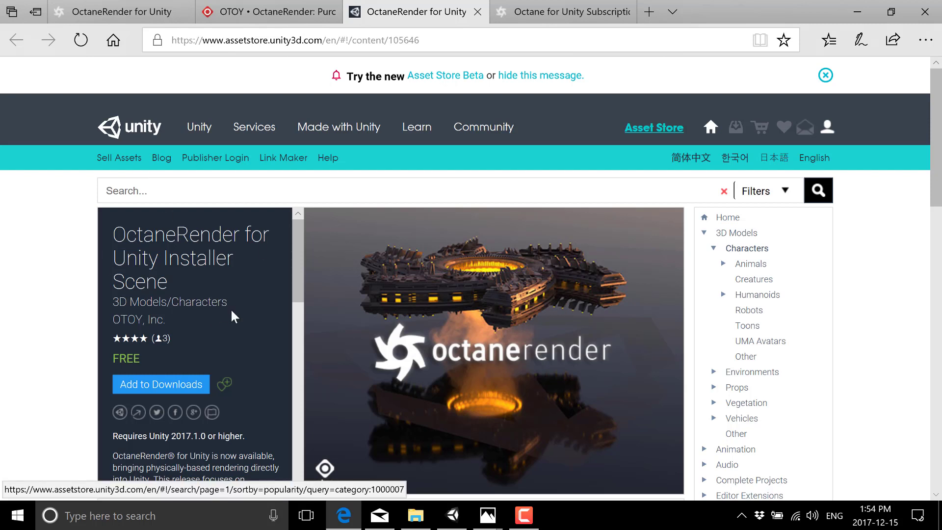
scroll(234, 316, "down", 1)
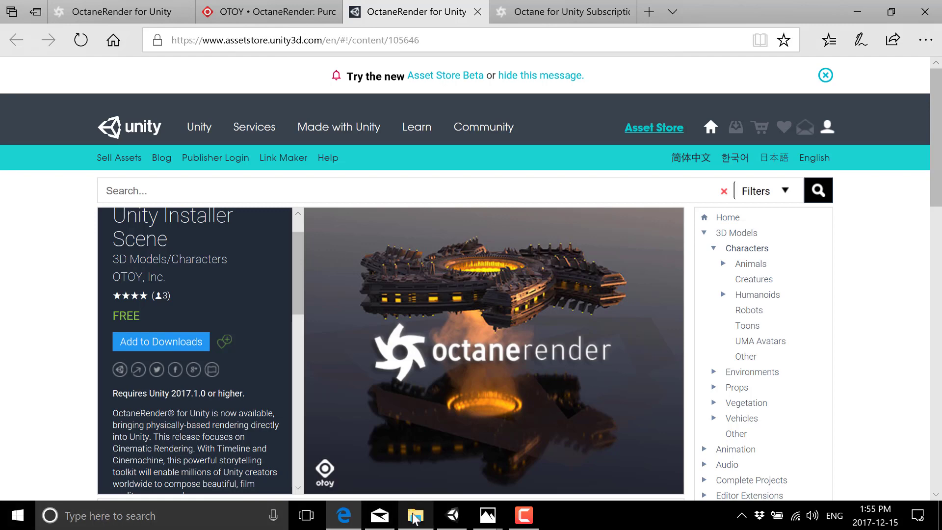
Step: Back in Unity, open Octane > Settings to show Octane 3.07 and the GTX 970M device
left_click(452, 516)
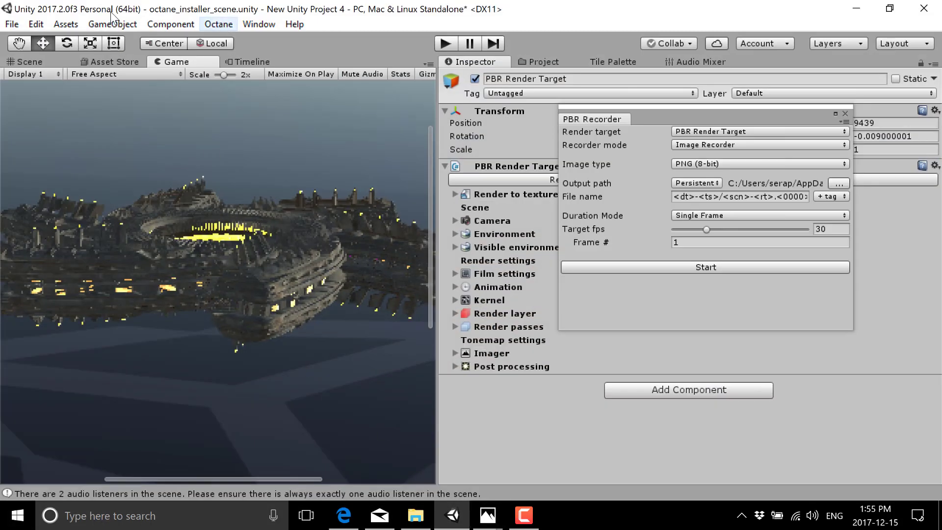
left_click(218, 24)
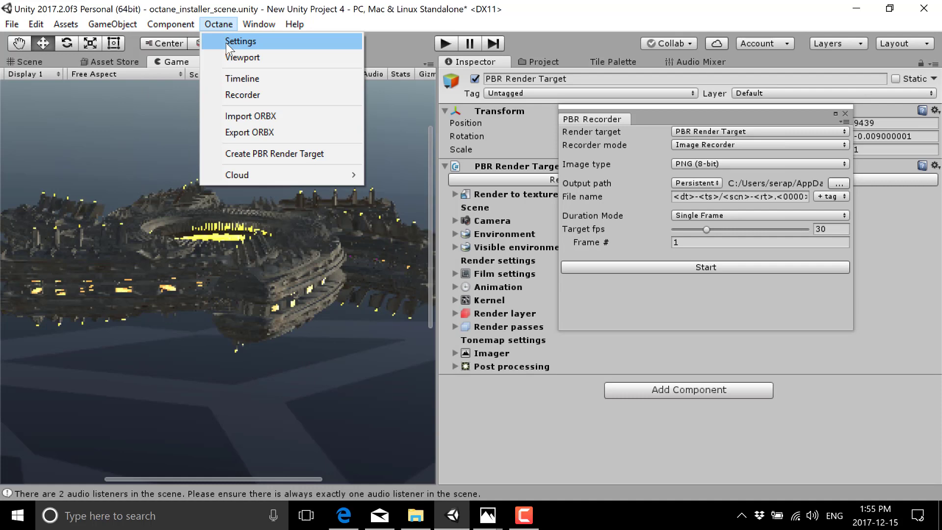
left_click(225, 43)
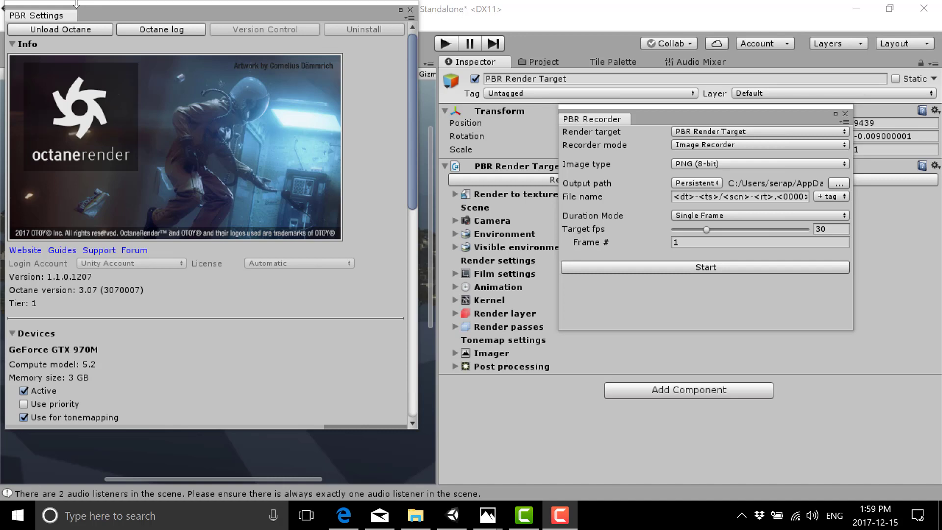
Step: Close the PBR Settings window and dismiss the Octane menu without choosing a command
left_click(410, 10)
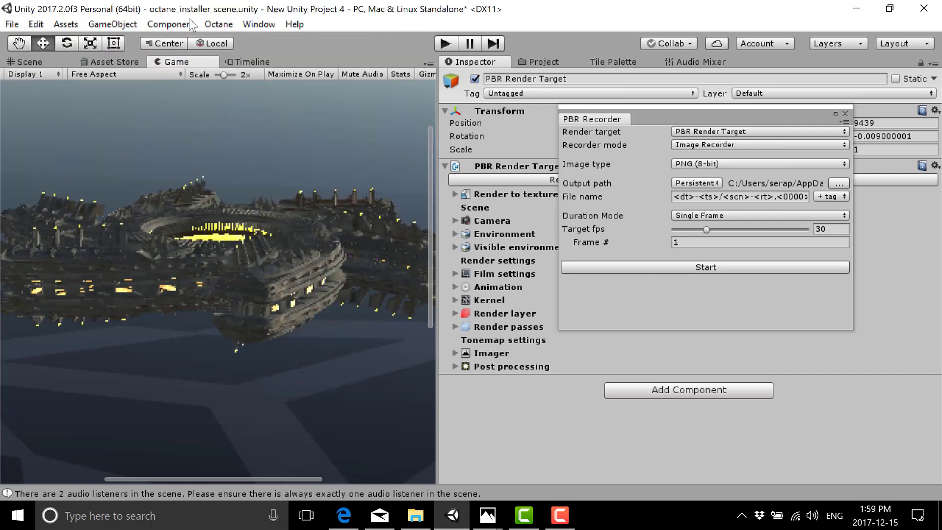
left_click(203, 22)
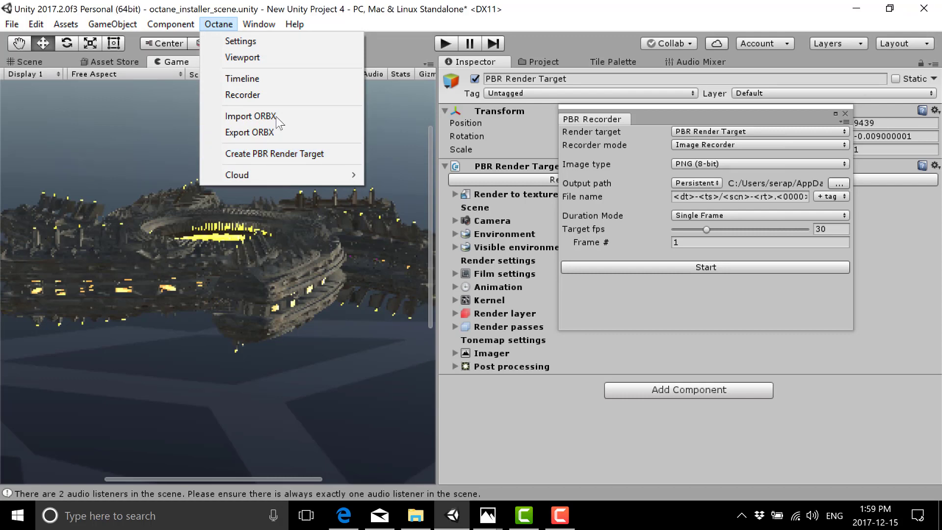
left_click(239, 28)
Step: Glance at the scene Hierarchy, move the PBR Recorder aside and expand the render target's Camera settings
left_click(258, 26)
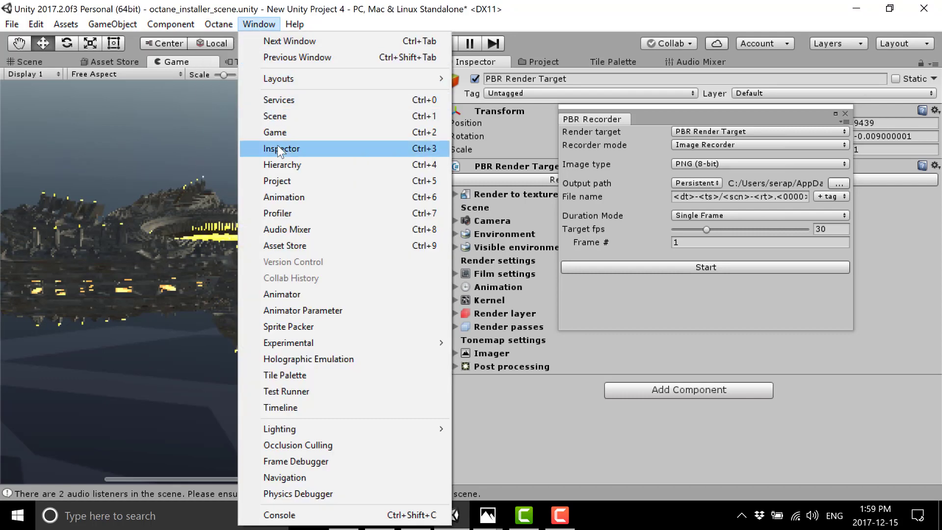
left_click(294, 165)
left_click(291, 211)
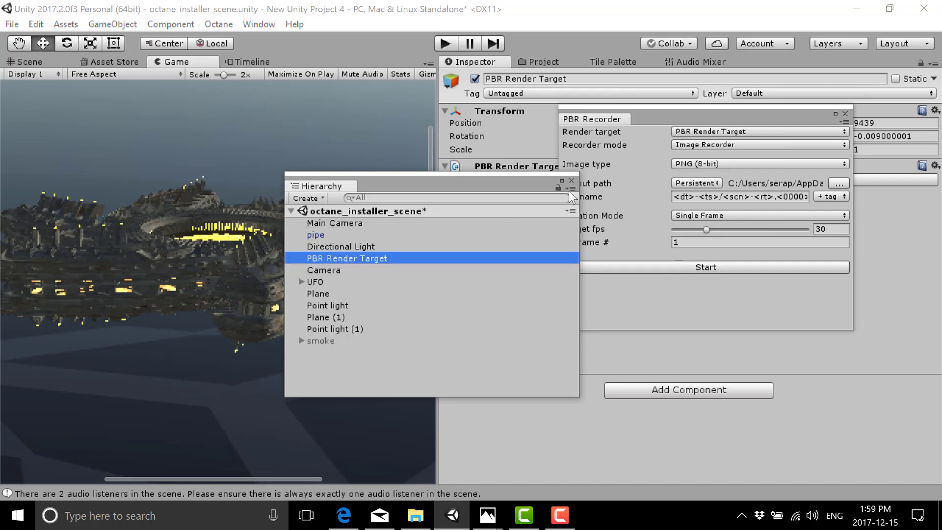
left_click(287, 90)
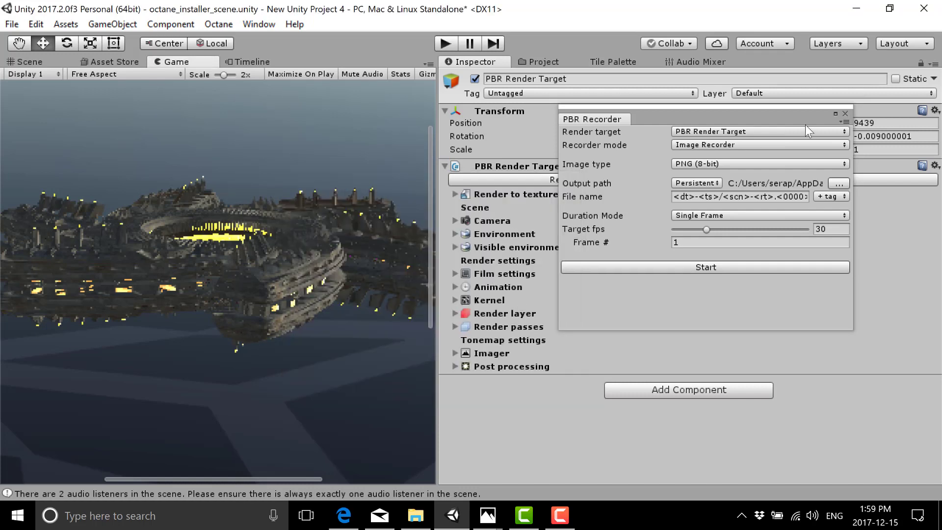
left_click_drag(725, 117, 159, 159)
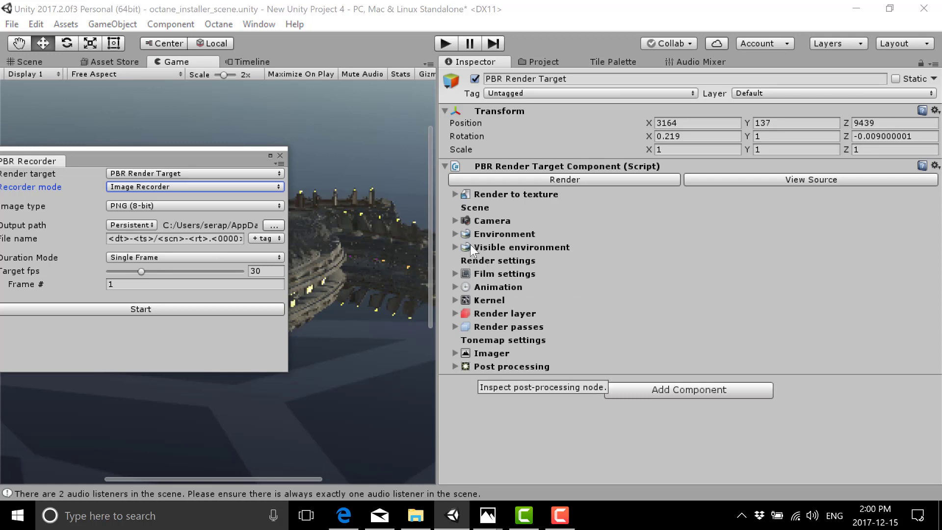
left_click(455, 221)
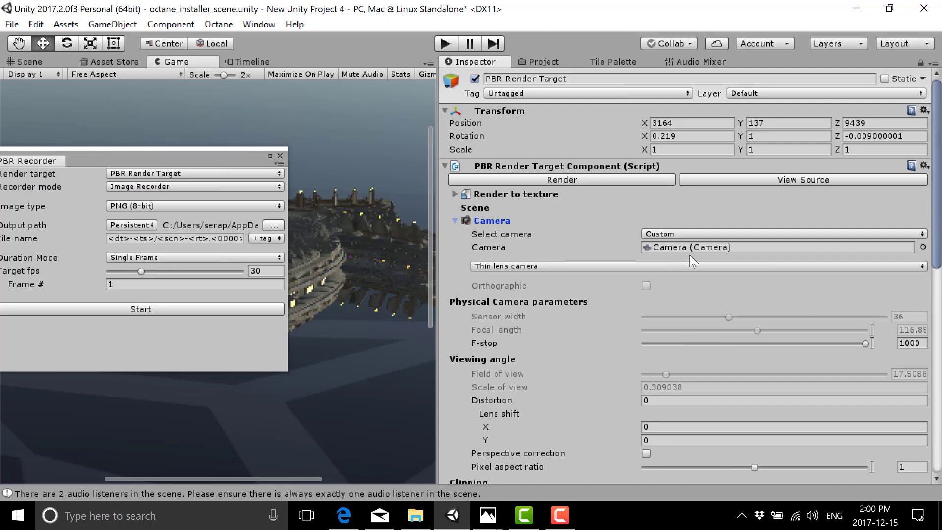
Step: Expand the Render passes section, listing the unticked beauty, lighting, info and material passes
scroll(612, 366, "down", 3)
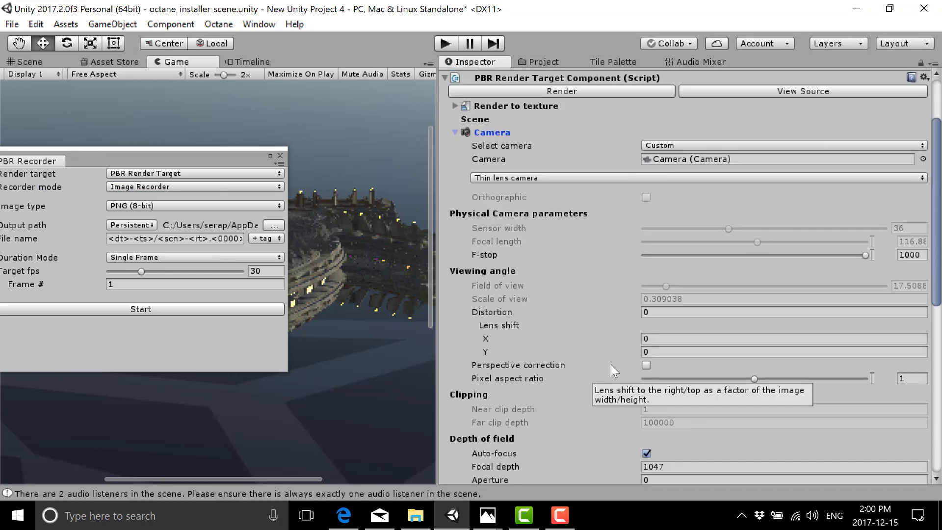
scroll(606, 354, "down", 4)
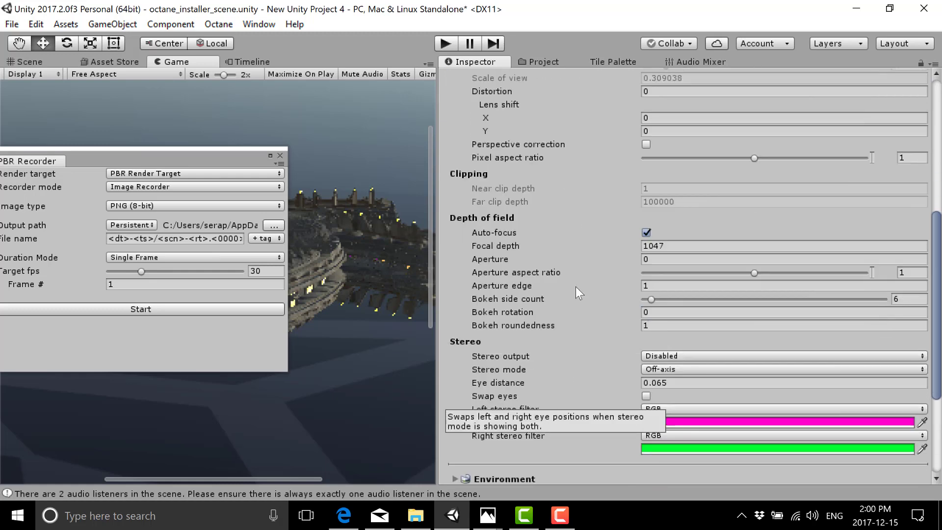
scroll(596, 349, "down", 4)
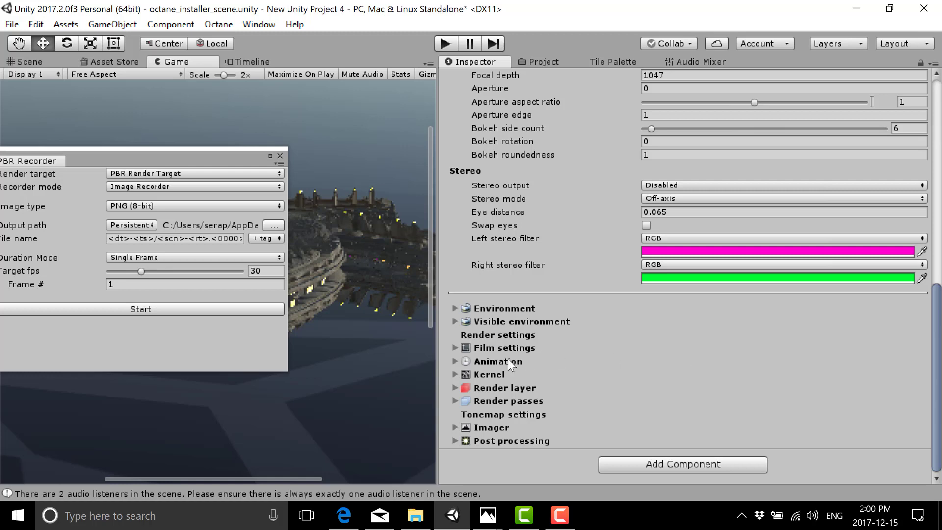
left_click(530, 400)
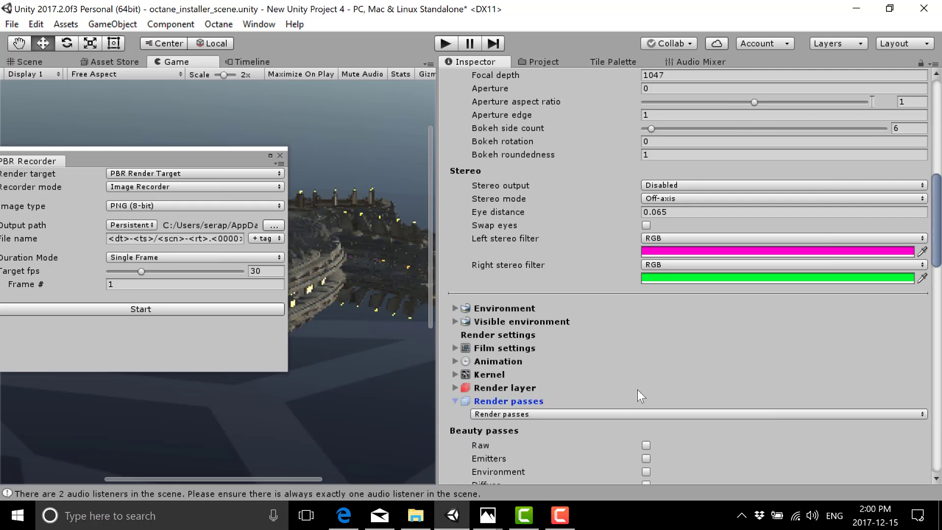
scroll(637, 389, "down", 3)
scroll(637, 388, "down", 6)
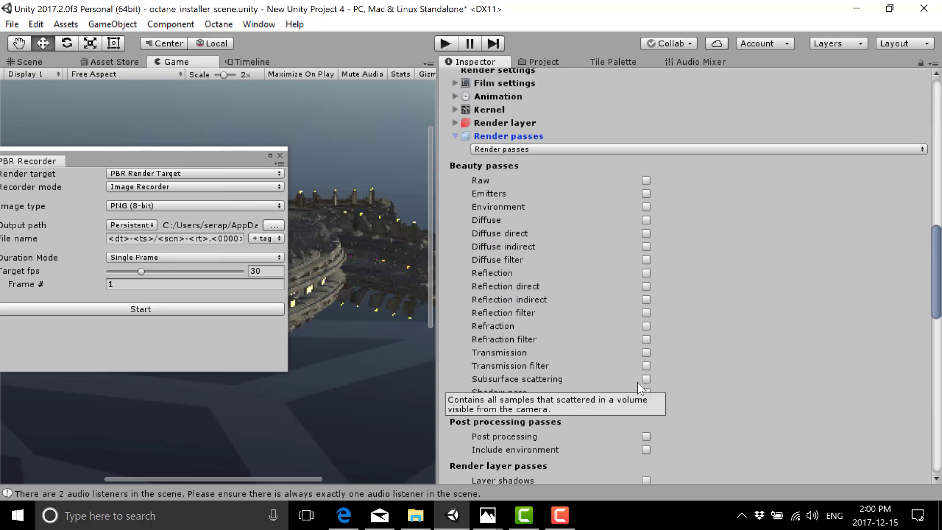
scroll(637, 382, "down", 8)
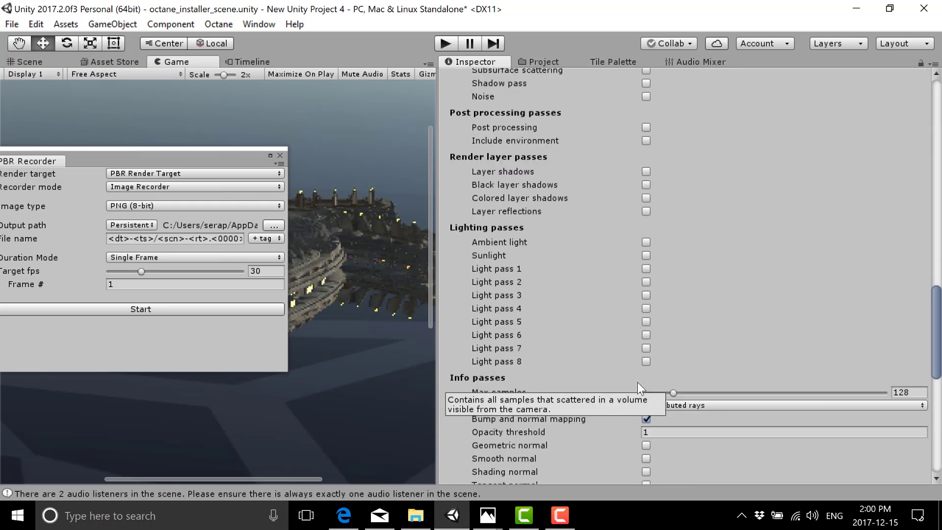
scroll(637, 381, "down", 7)
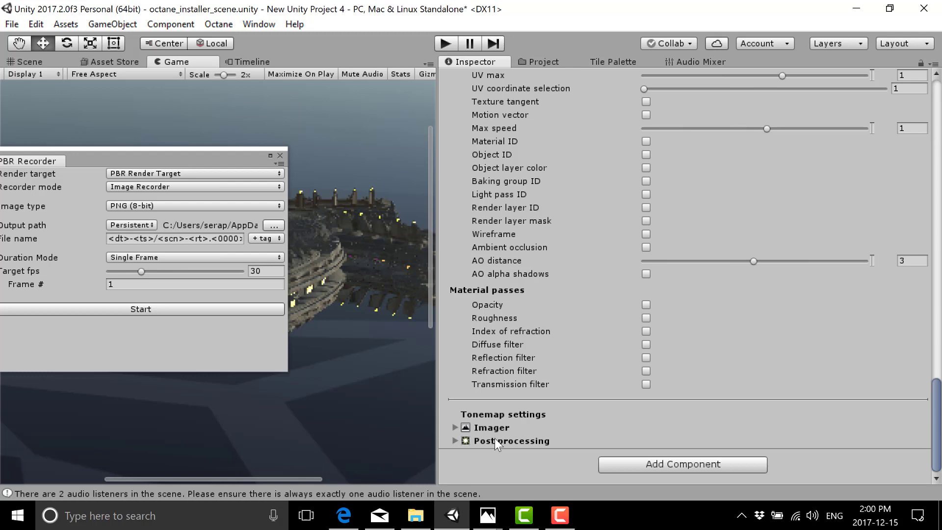
Step: Expand Post processing (bloom 0.0794, glare 0.0158, spectral shift 2) and open the Octane menu
left_click(453, 441)
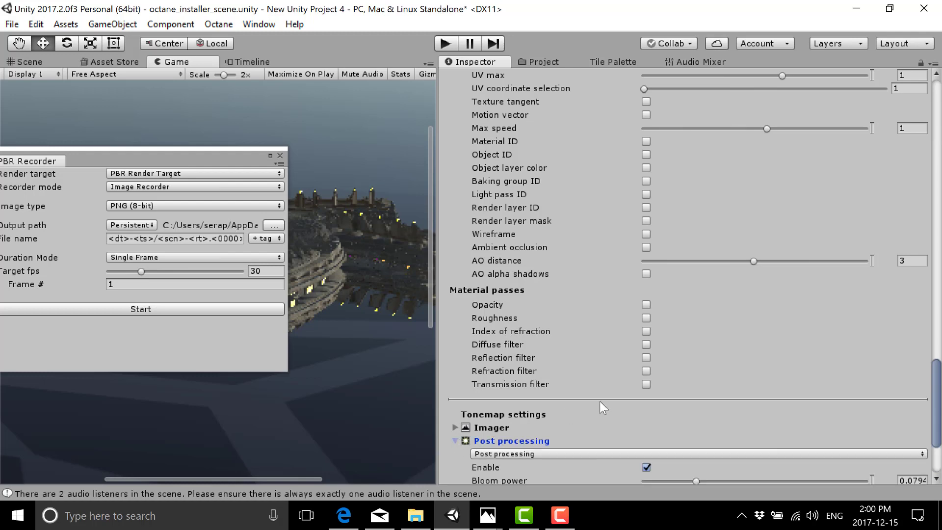
scroll(600, 402, "down", 2)
scroll(599, 402, "down", 1)
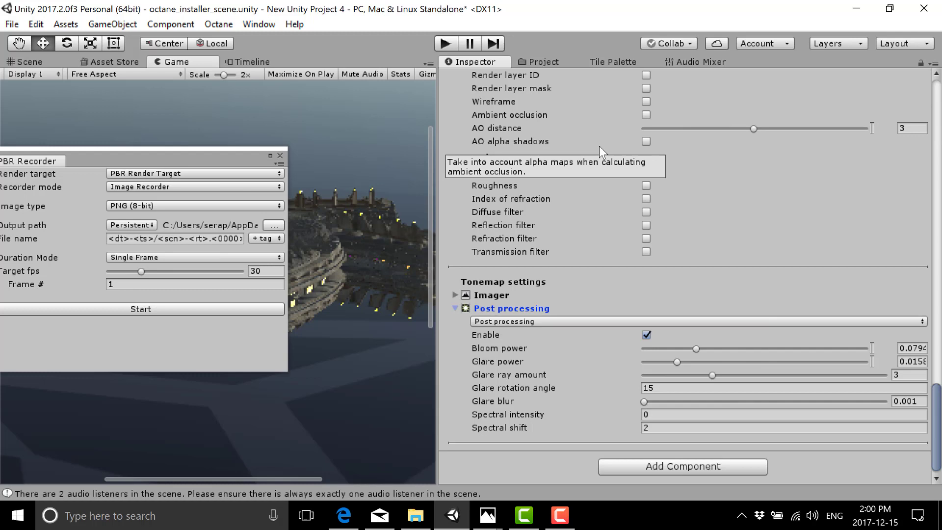
left_click(234, 23)
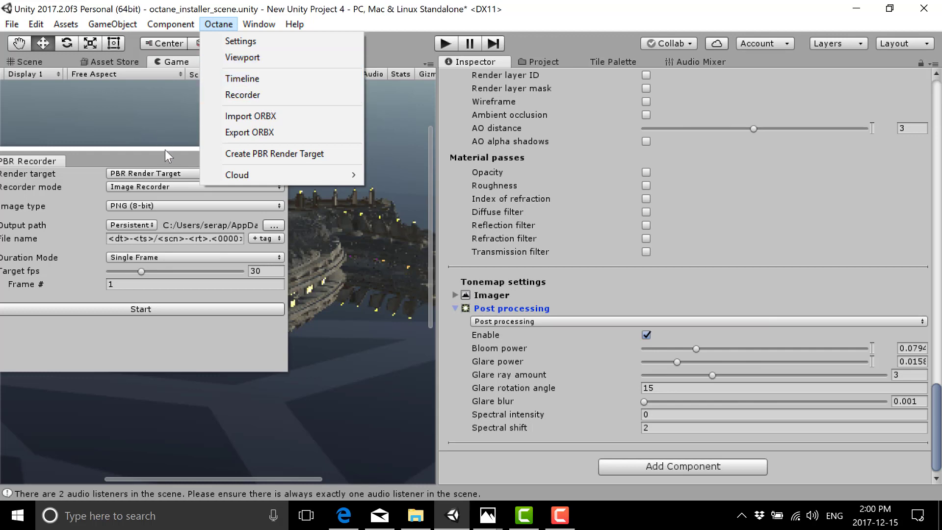
Step: Float the PBR Recorder as its own window, check file-name tags, and keep PNG (8-bit) image type
left_click(72, 78)
left_click_drag(30, 161, 361, 146)
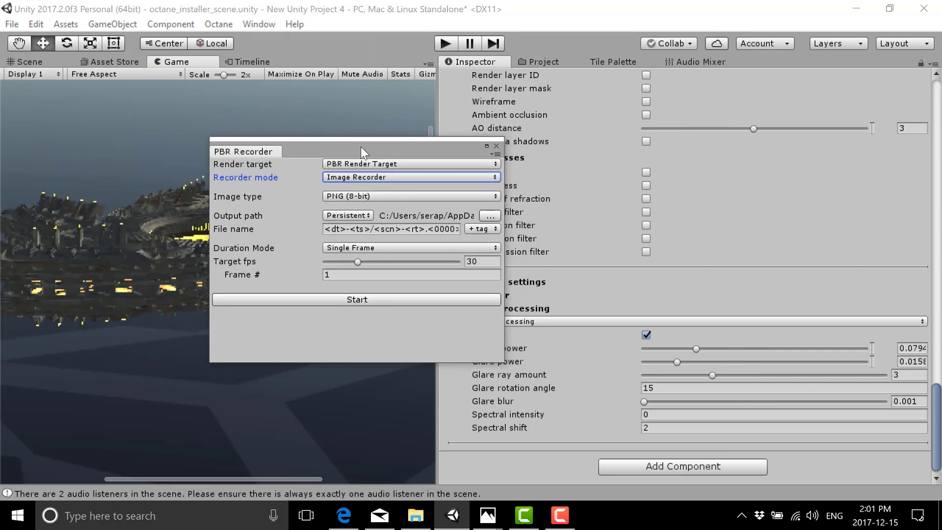
left_click(482, 229)
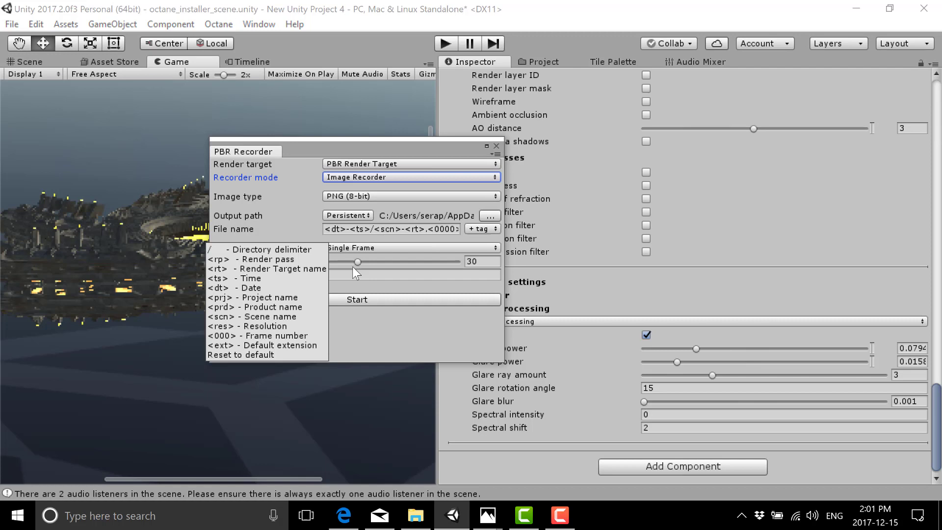
left_click(384, 312)
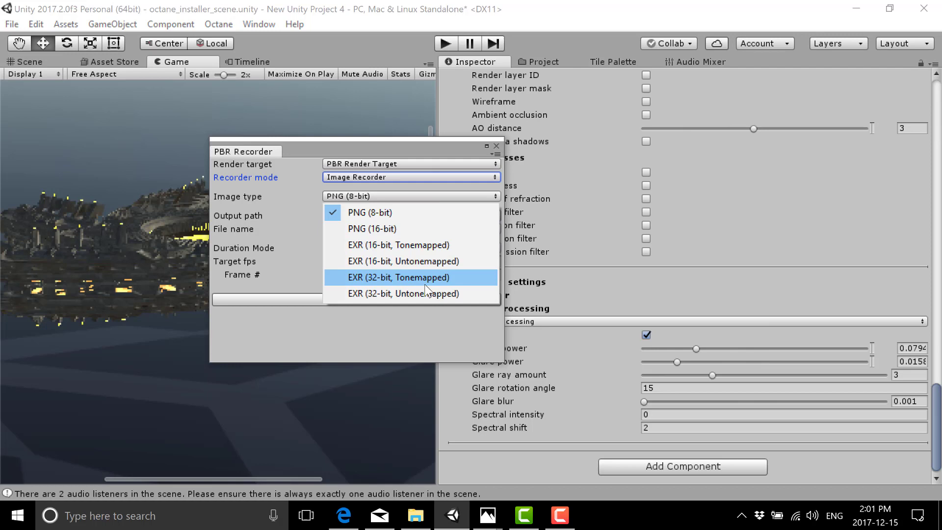
left_click(353, 212)
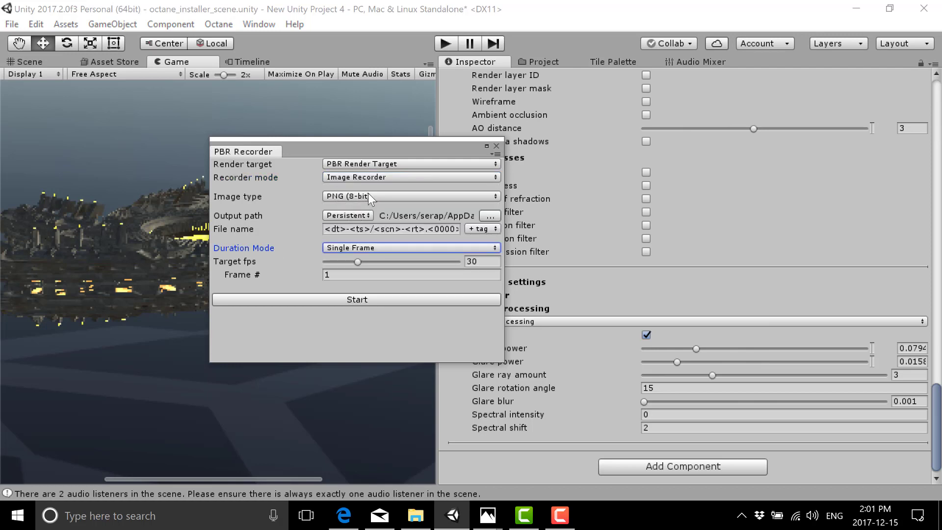
left_click(368, 177)
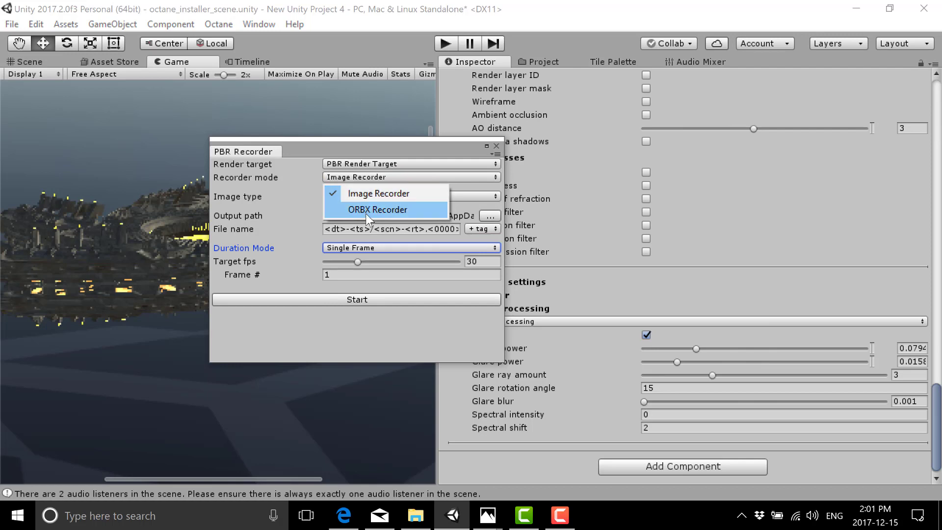
left_click(117, 113)
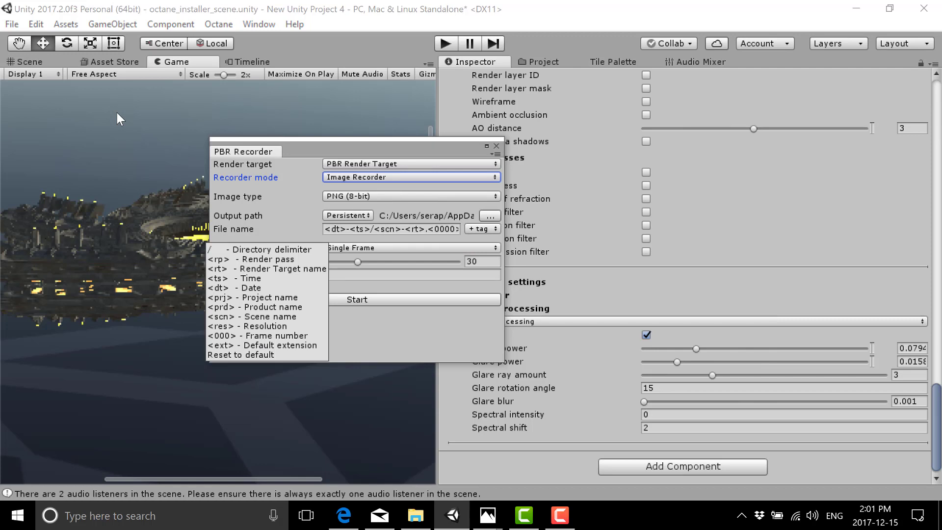
key("Escape")
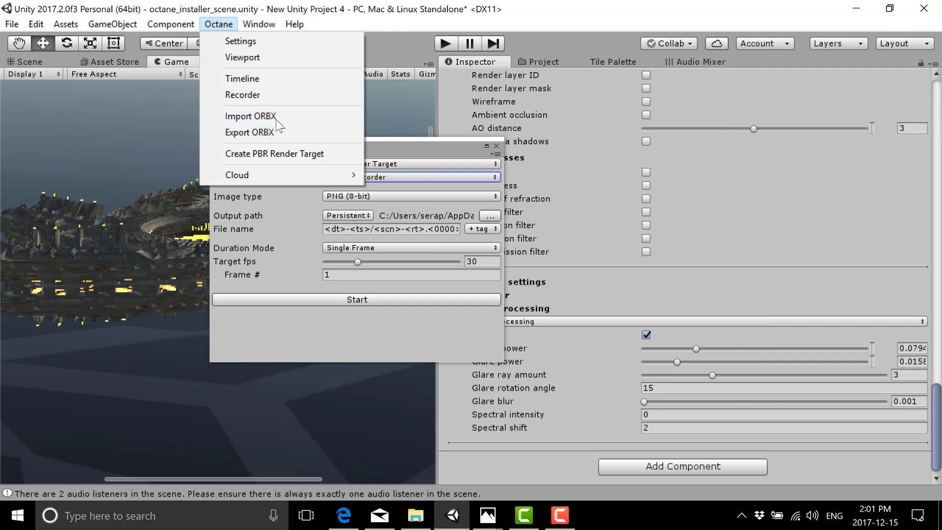
Step: Close the Octane menu, keep Single Frame duration, and show the File name tag list
left_click(278, 260)
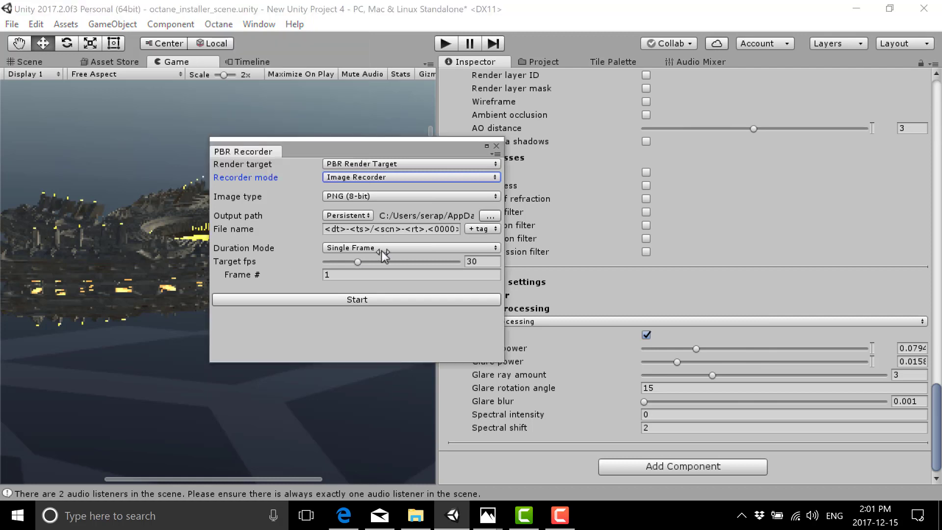
left_click(387, 248)
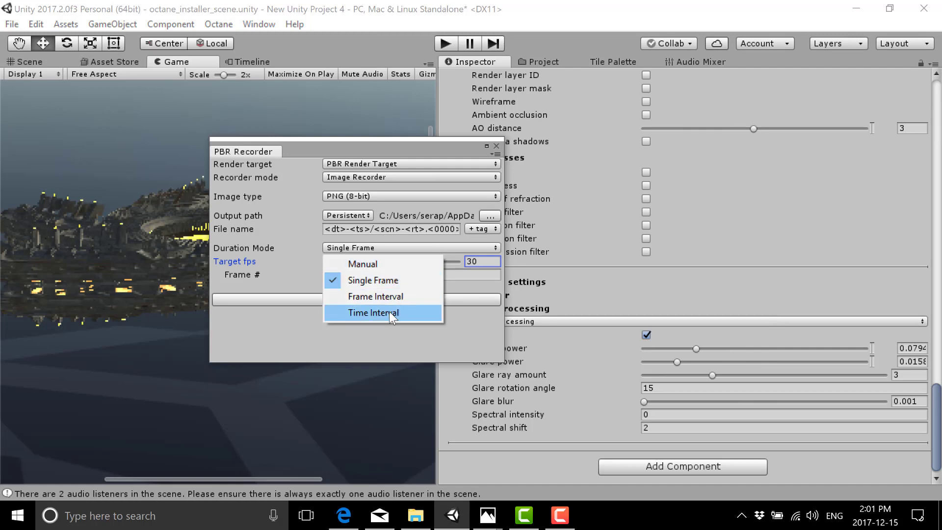
left_click(147, 132)
left_click(369, 248)
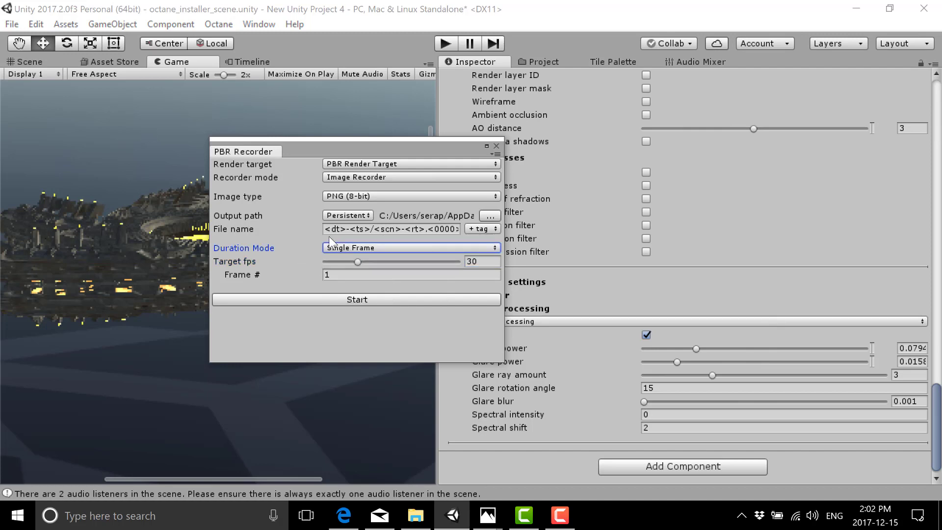
left_click(483, 229)
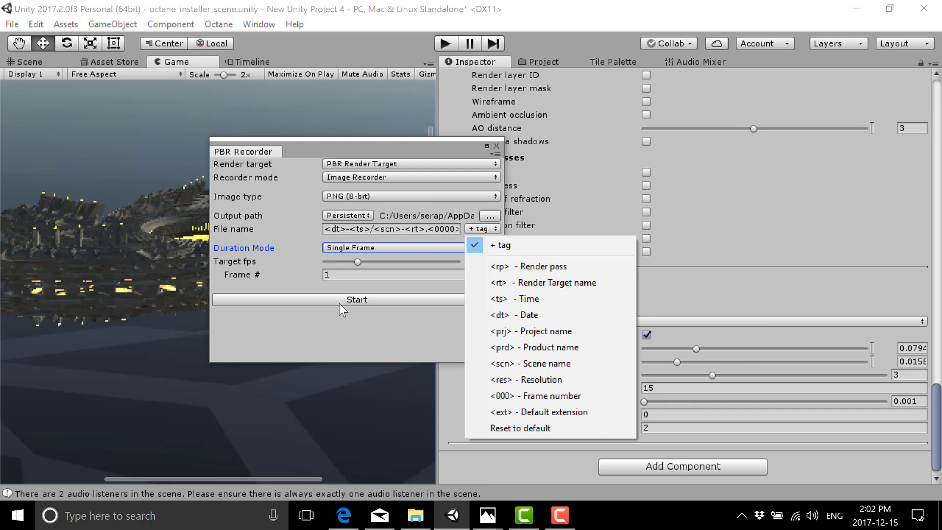
Step: Dismiss the file-name tag list and bring up octane_installer_scene-PBR Render Target.0001.png in Photos
left_click(560, 515)
left_click(922, 481)
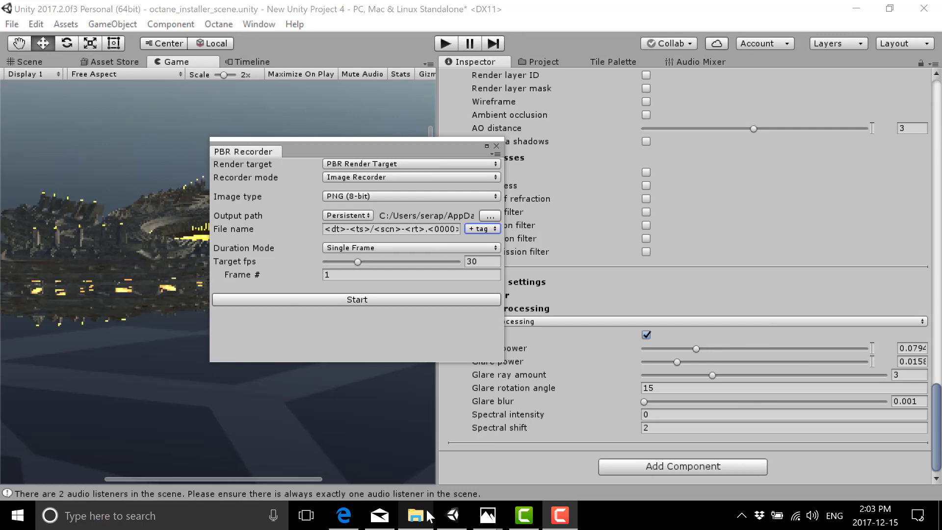
Step: Switch from the rendered PNG frame in Photos back to the Unity PBR Recorder project
mouse_move(497, 514)
left_click(521, 452)
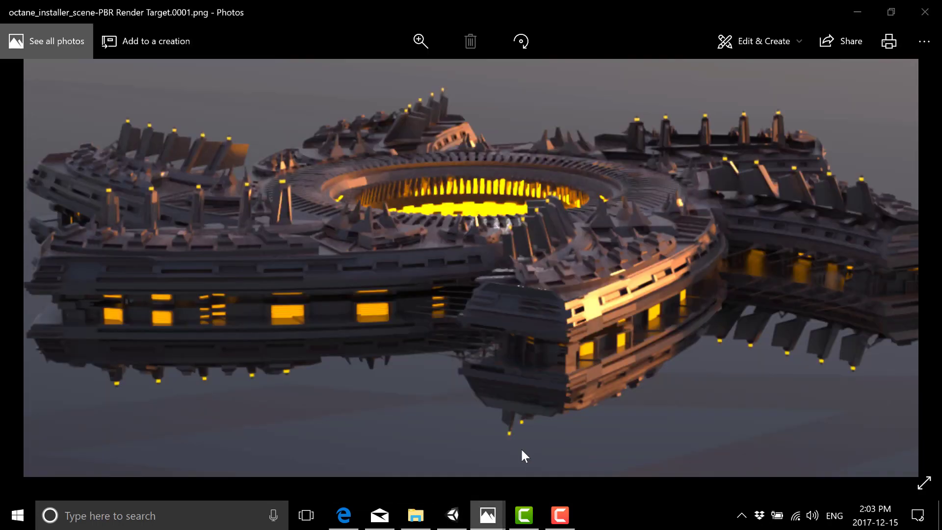